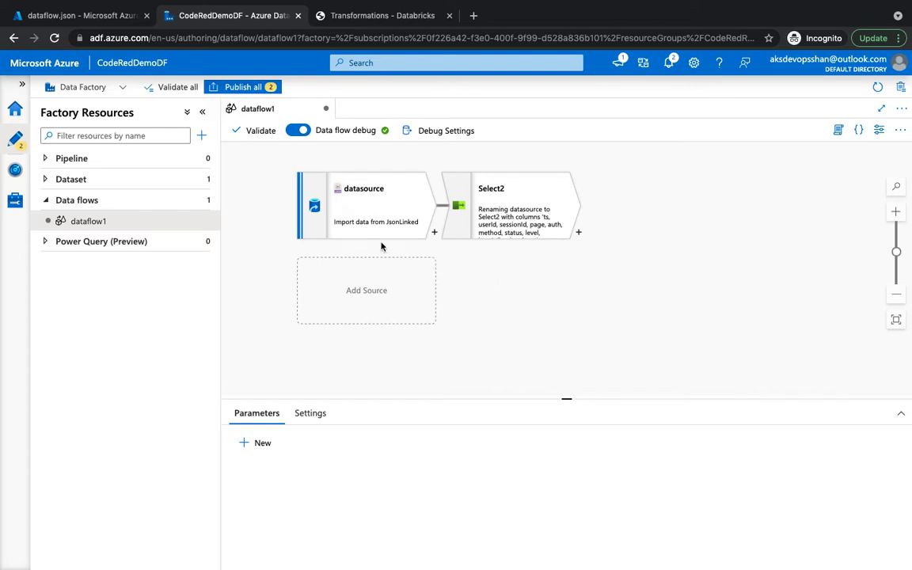
mouse_move(556, 234)
click(434, 232)
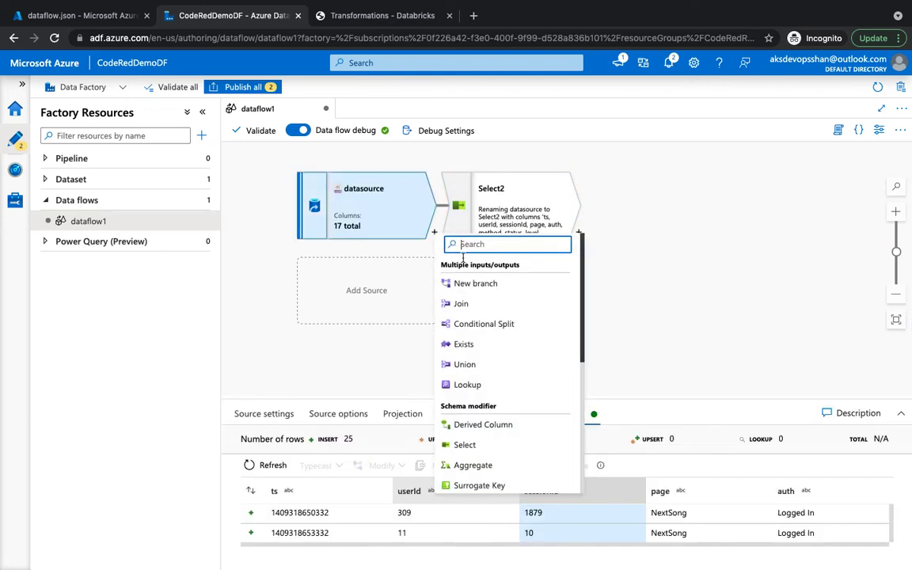
click(475, 285)
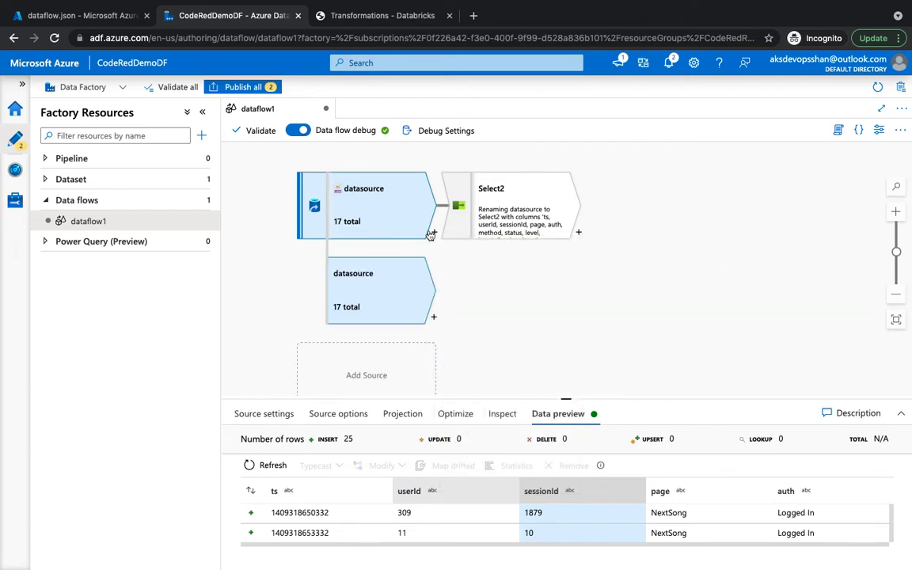
right_click(403, 299)
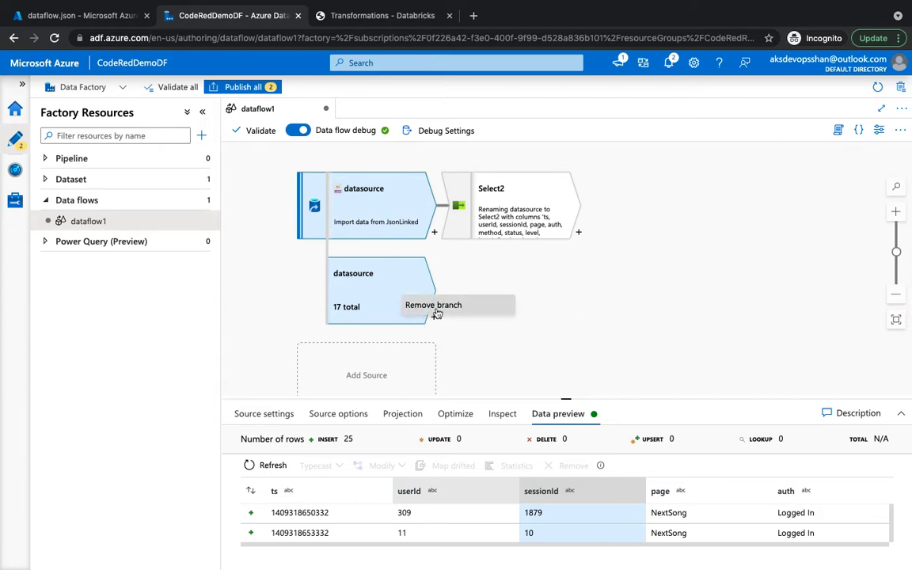
click(431, 306)
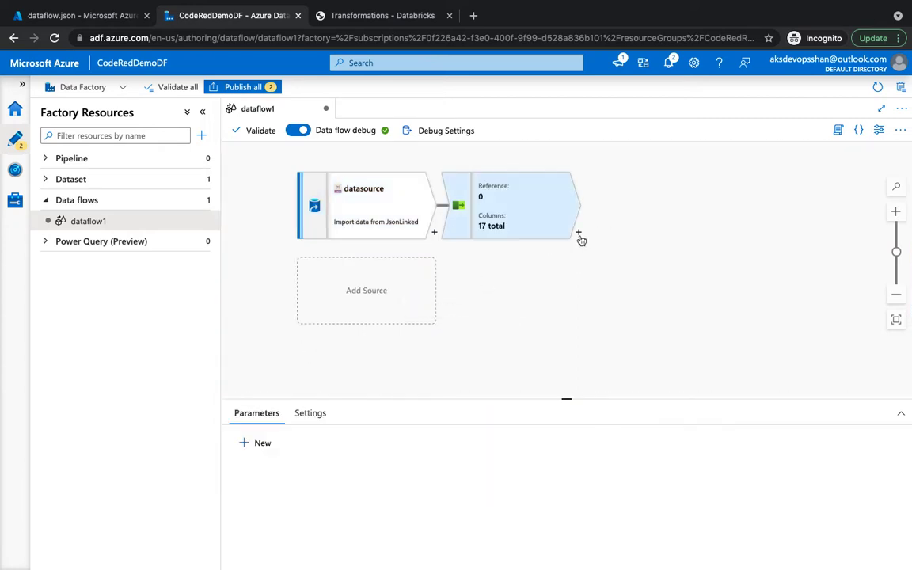
- Add an Aggregate transformation after Select2, and create a new Select2 branch that feeds a second Aggregate transformation
click(579, 234)
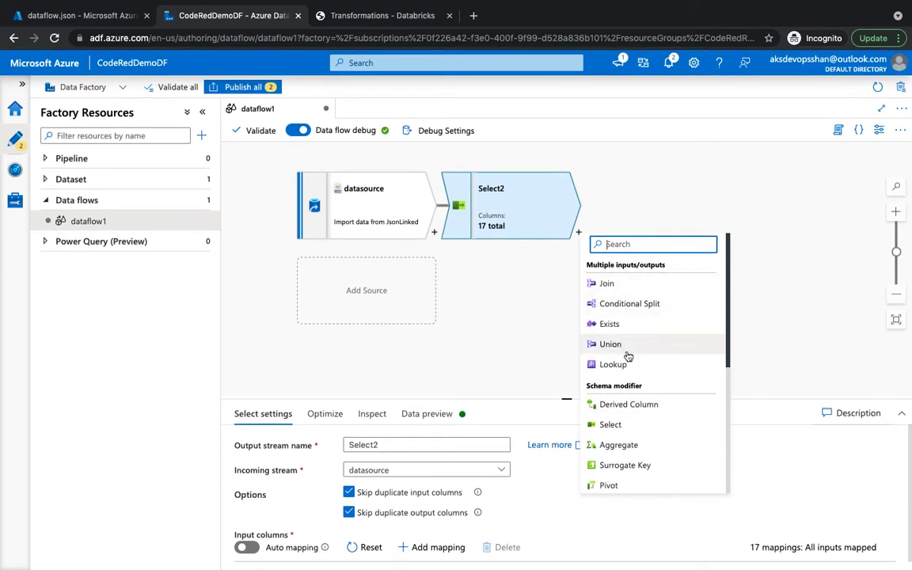
click(633, 445)
click(578, 232)
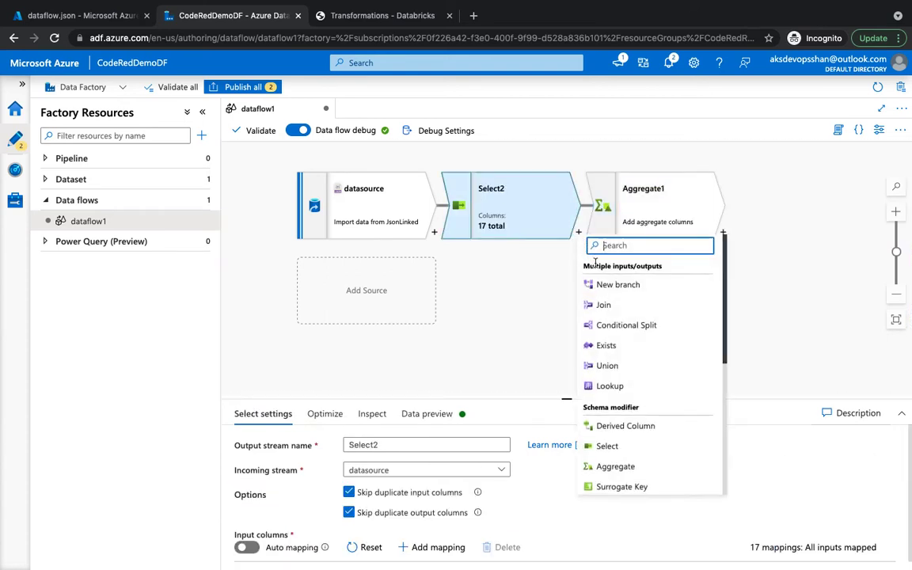
click(610, 282)
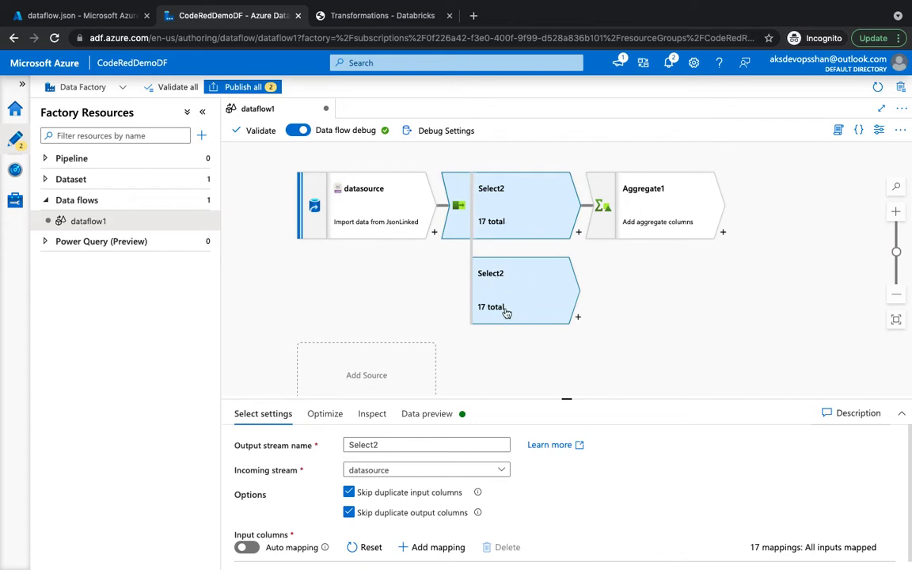
click(578, 317)
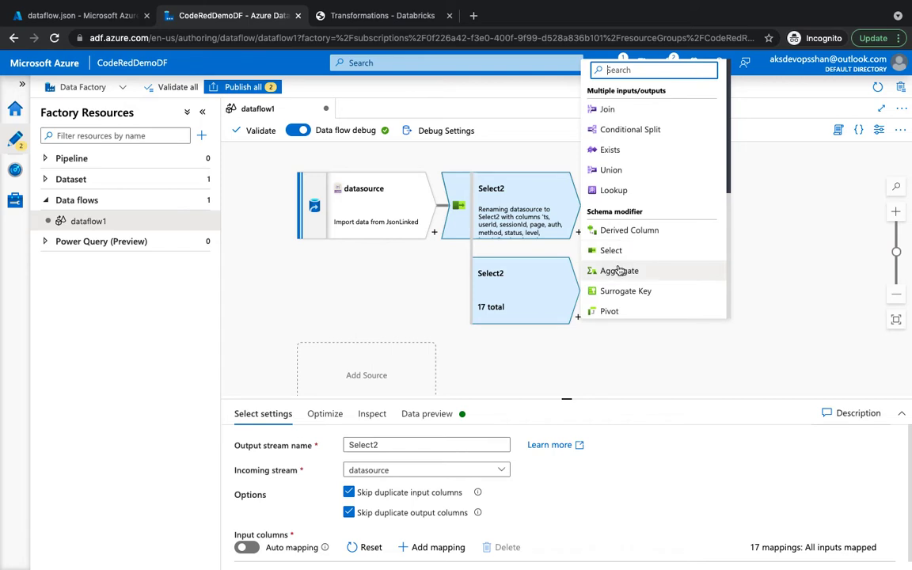
click(688, 267)
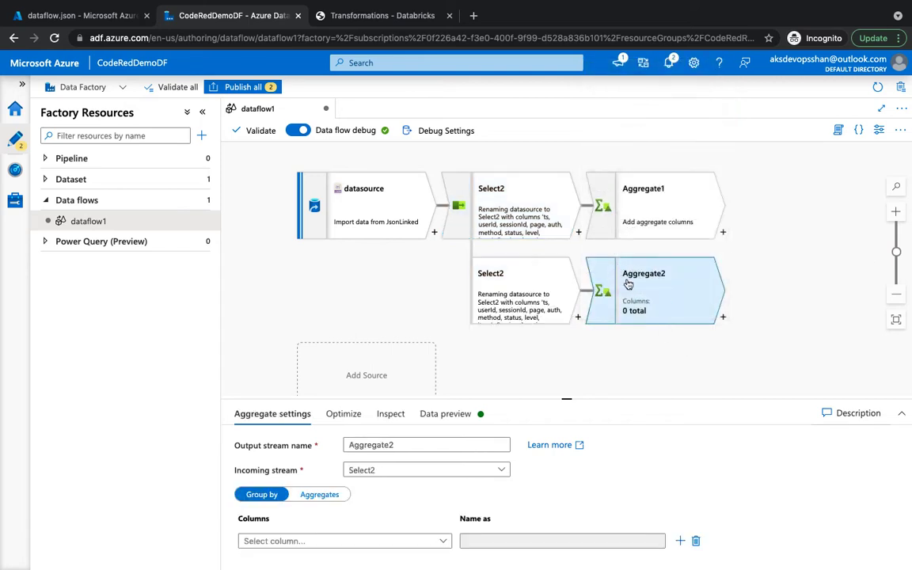
- Rename the output stream of the first Aggregate transformation to AggregationByGender
scroll(628, 285, down, 1)
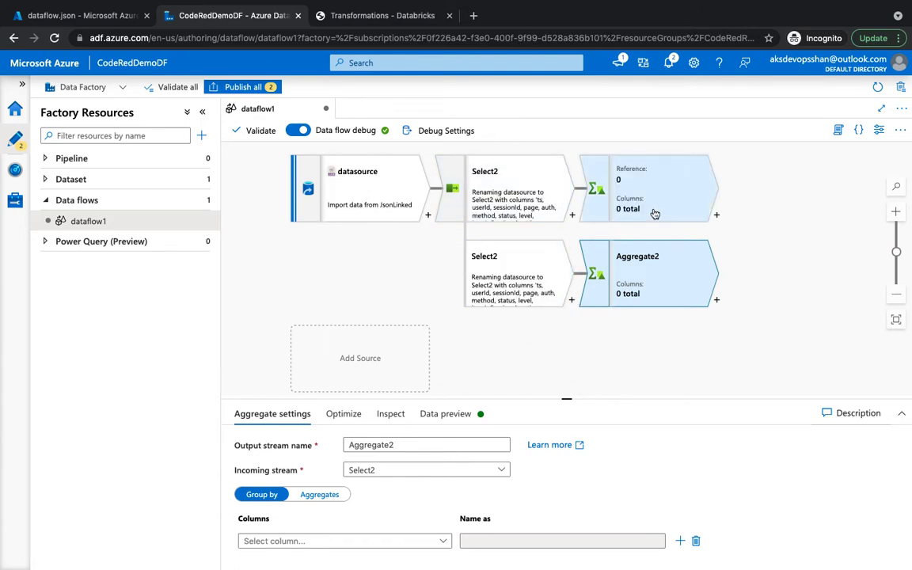
click(678, 194)
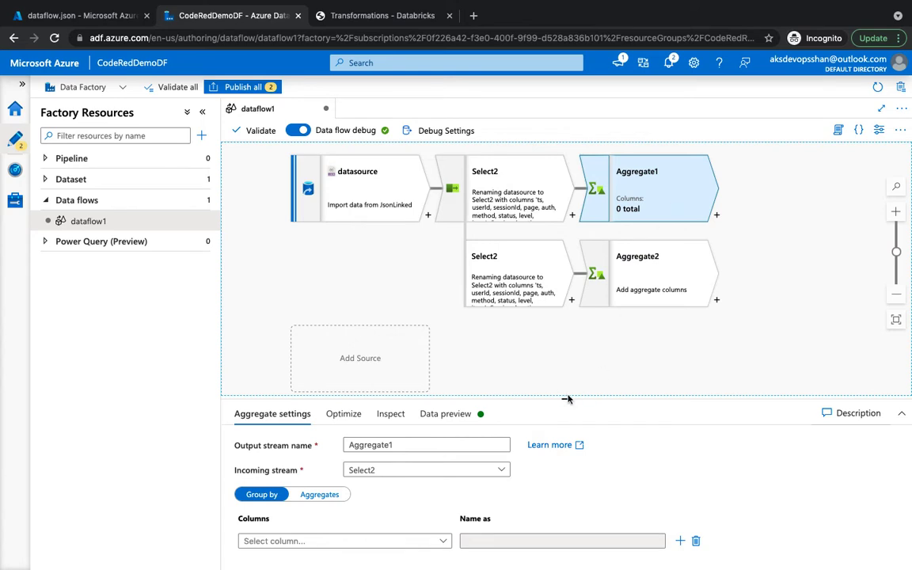
drag(566, 397, 566, 360)
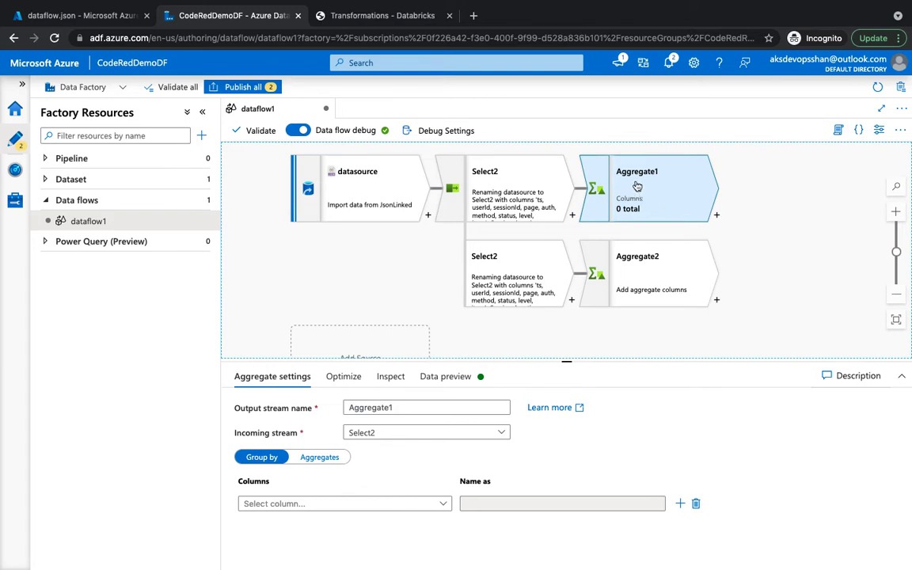
double_click(418, 405)
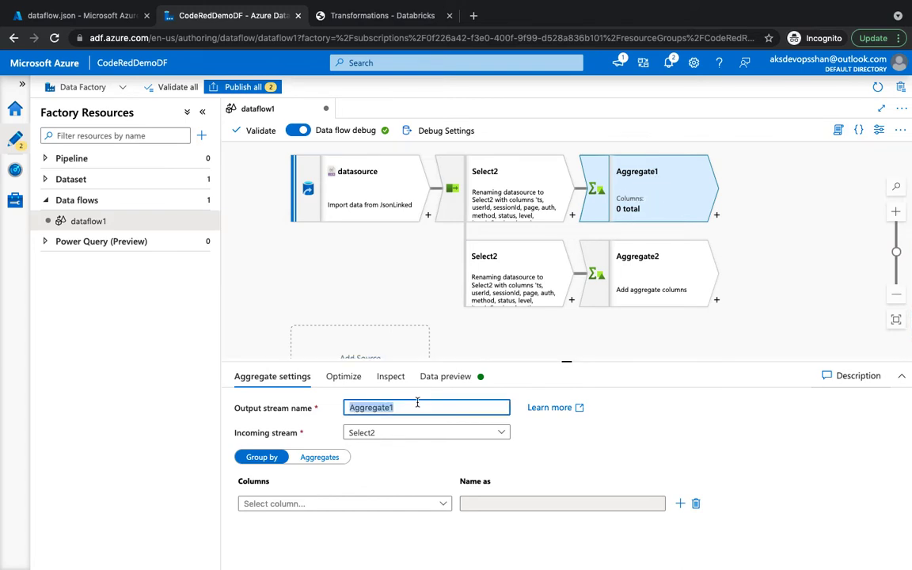
text(Aggr)
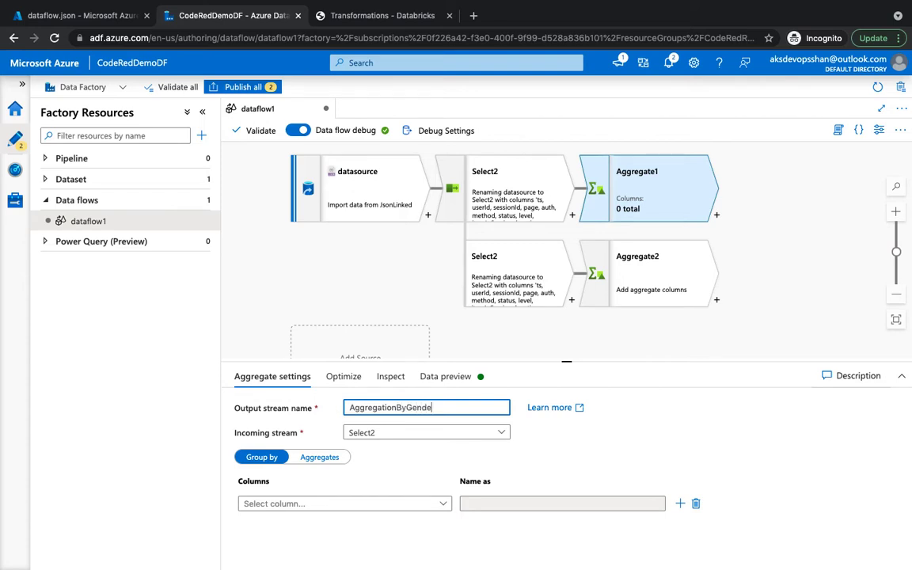
click(395, 435)
click(349, 407)
- Group the AggregationByGender transformation by the gender column
click(311, 504)
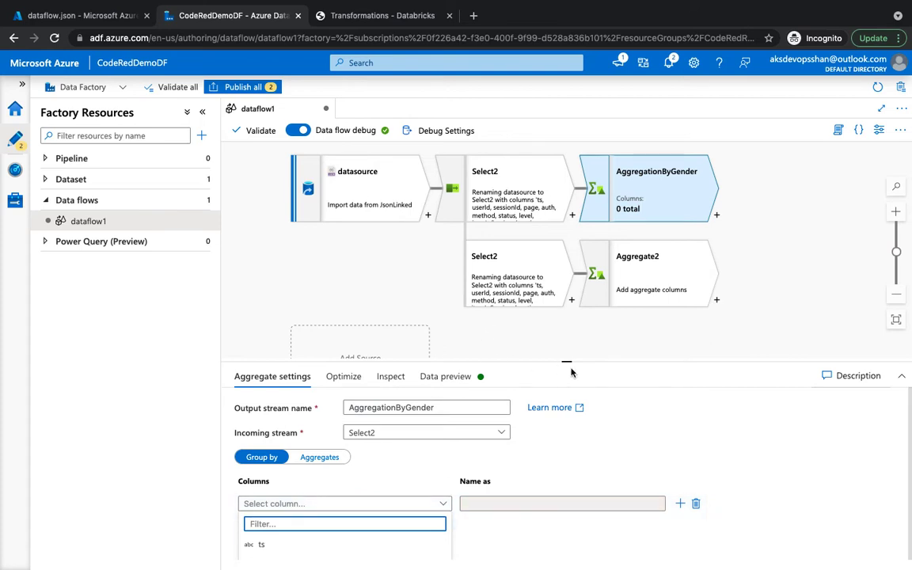
drag(566, 360, 565, 298)
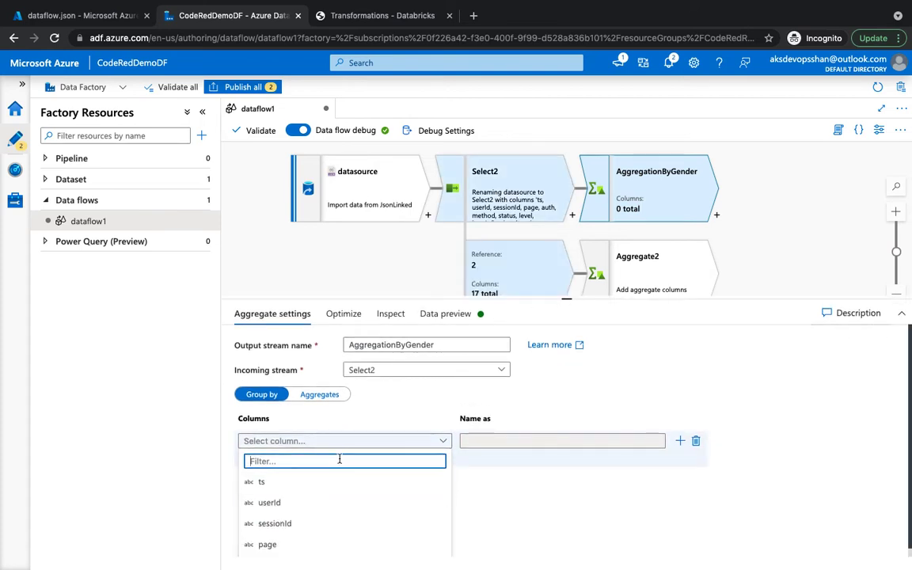
text(gend)
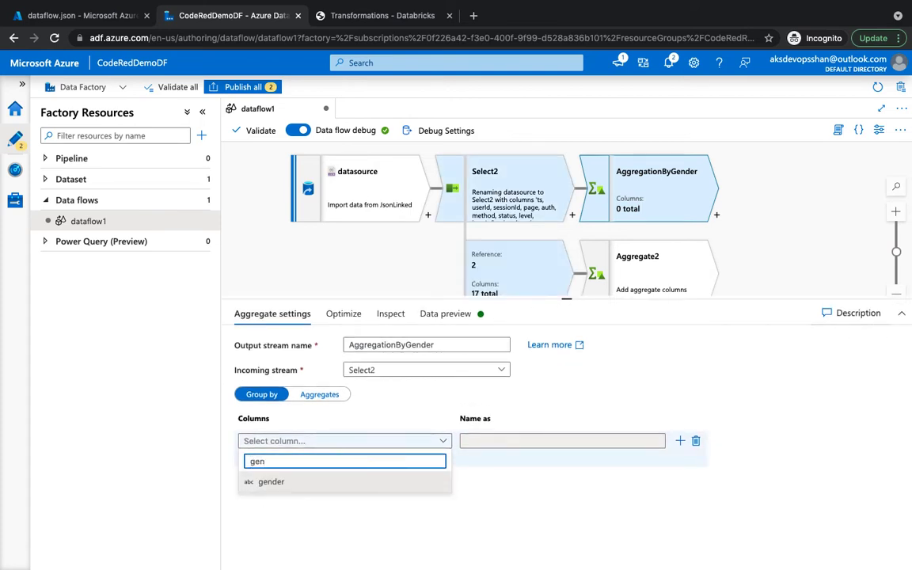
key(Return)
- Name the aggregate column of AggregationByGender SortedbyGender
click(319, 394)
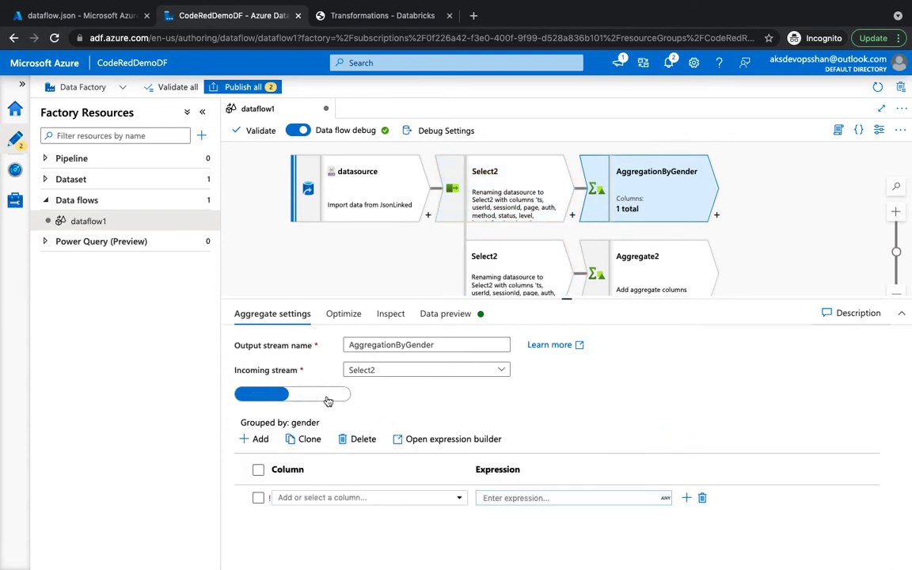
click(377, 498)
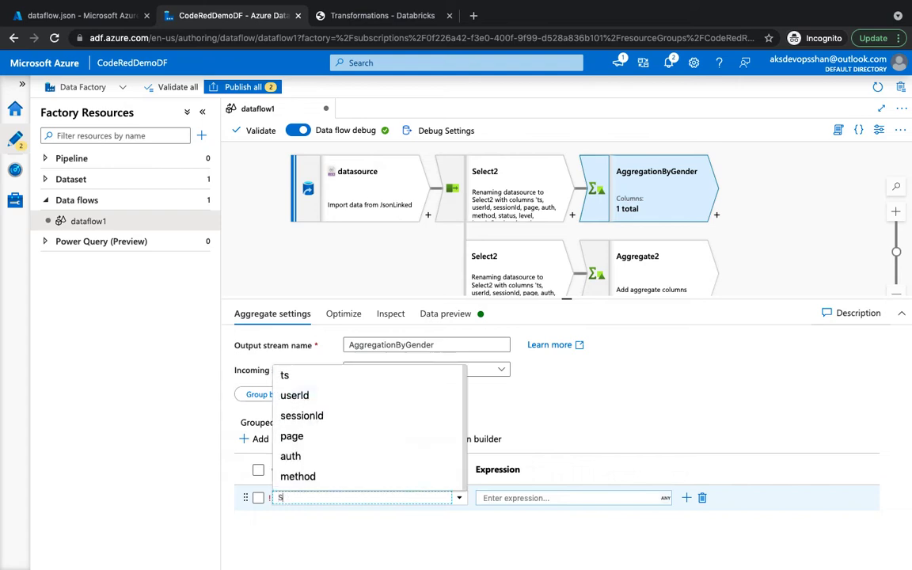
text(SortedbY)
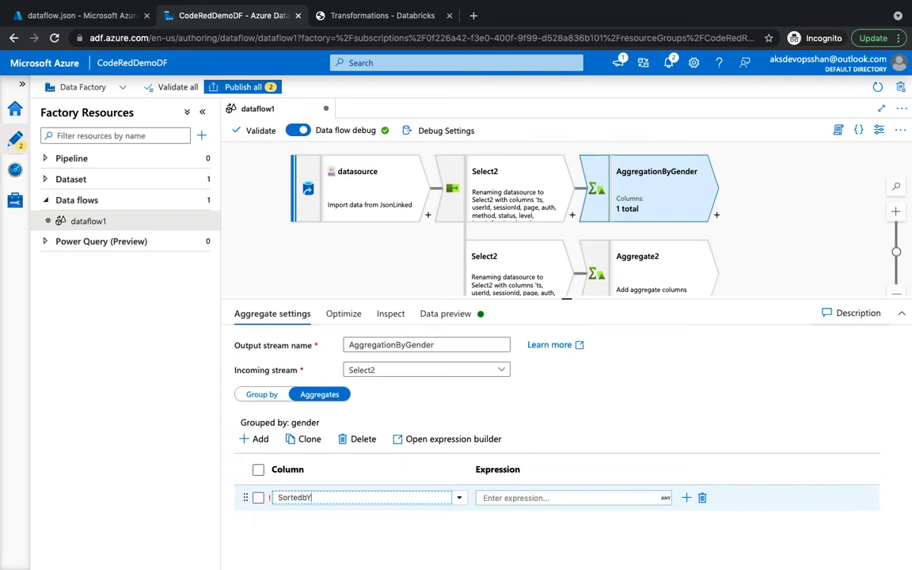
key(BackSpace)
- Build the expression count() for the SortedbyGender column in the expression builder and save it
click(576, 497)
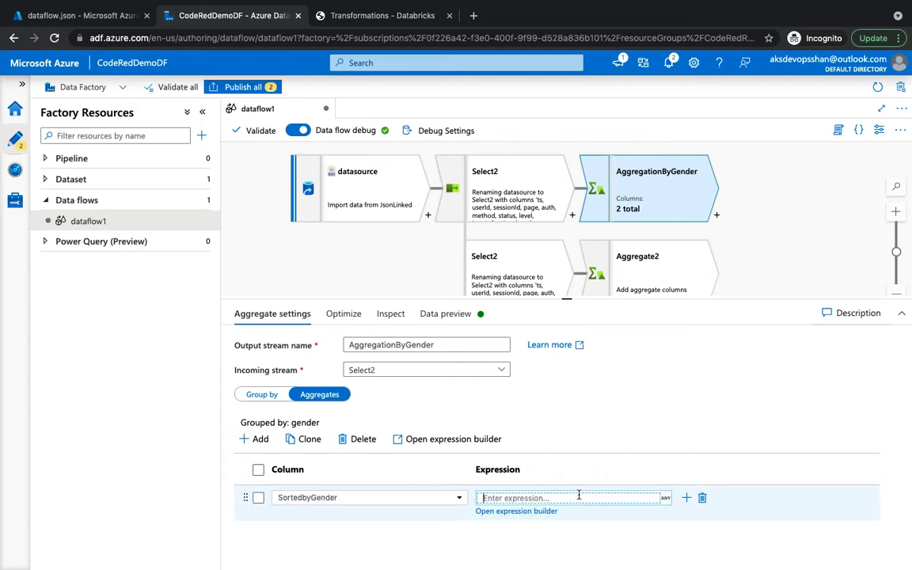
click(539, 511)
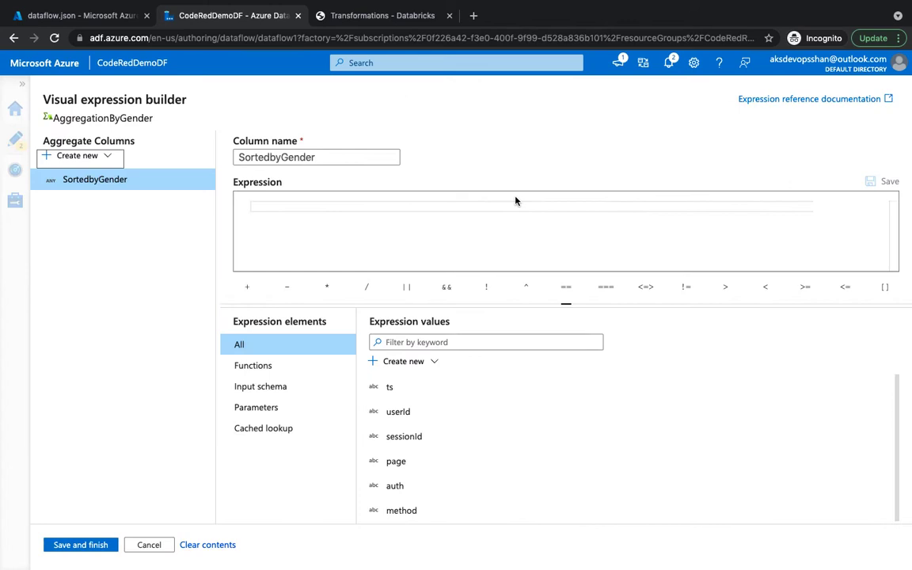
click(419, 211)
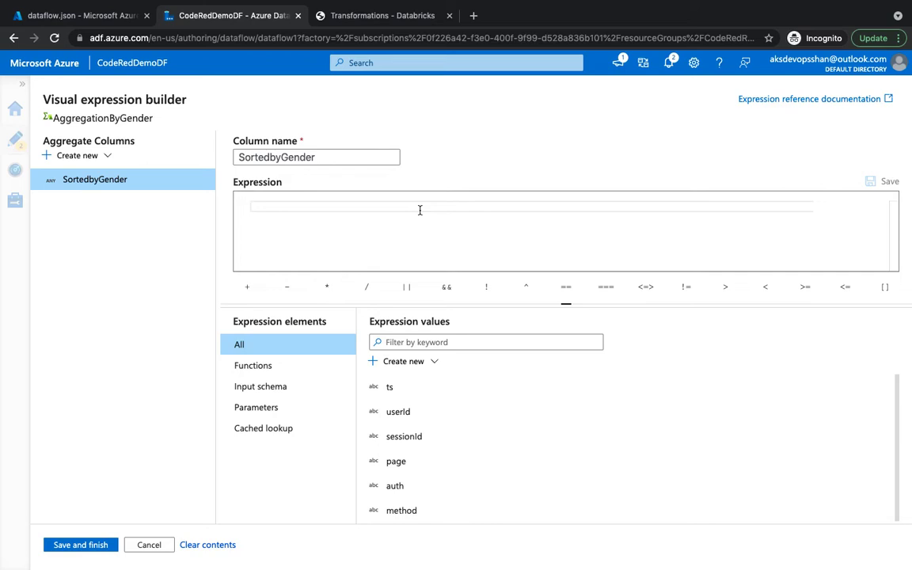
text(coun)
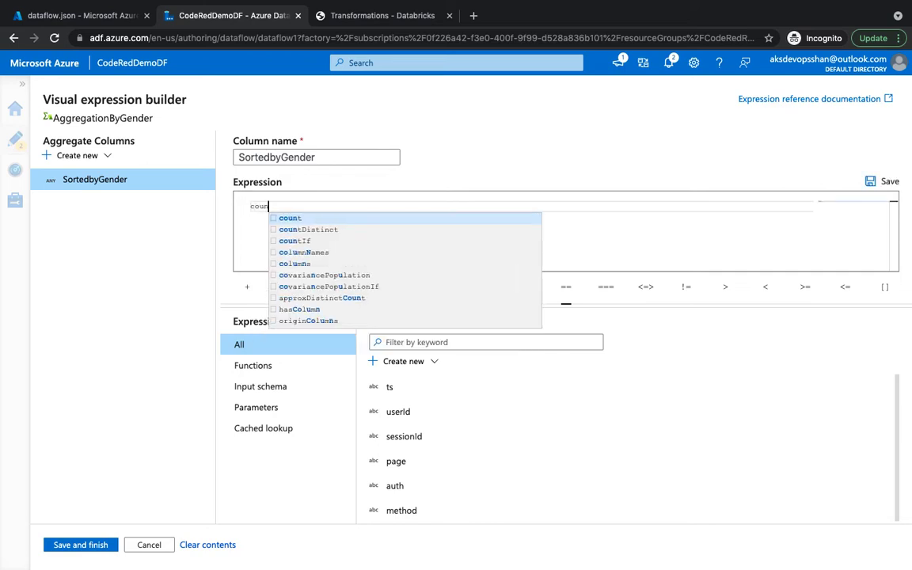
key(Return)
key(BackSpace)
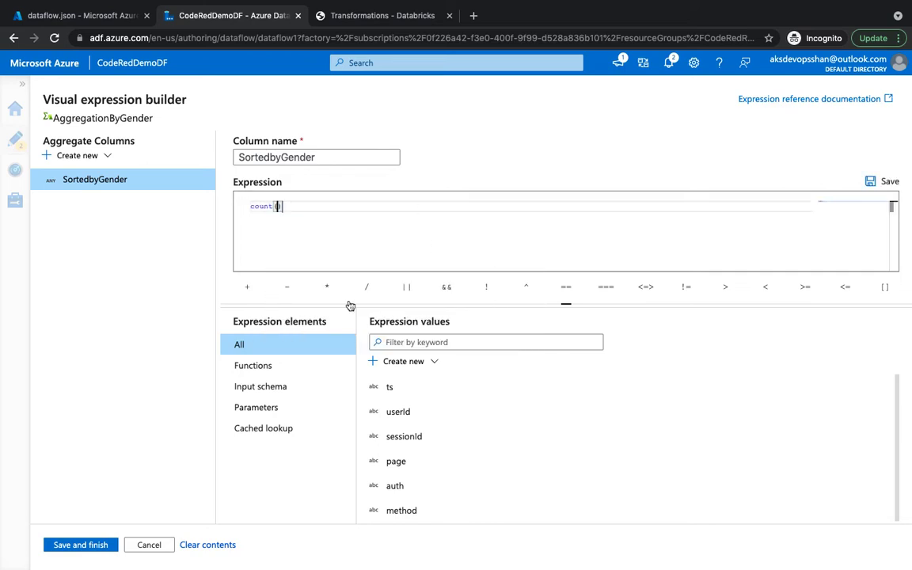
click(80, 545)
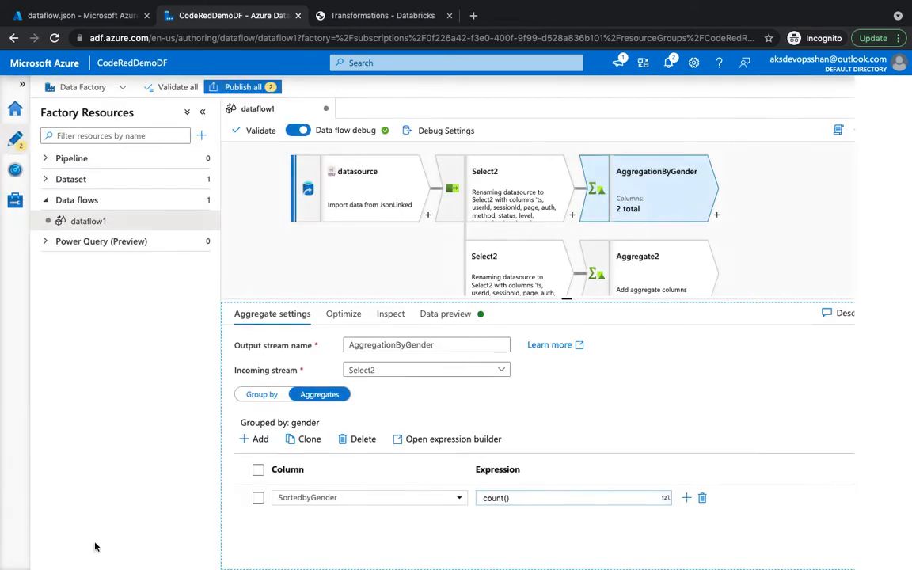
- Add level as a second group-by column in AggregationByGender and refresh its data preview
click(261, 394)
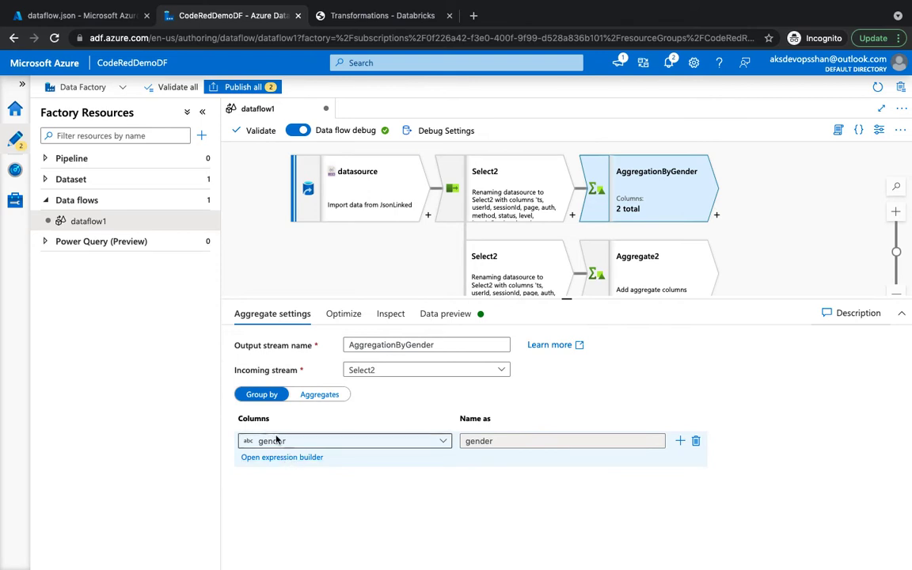
click(680, 440)
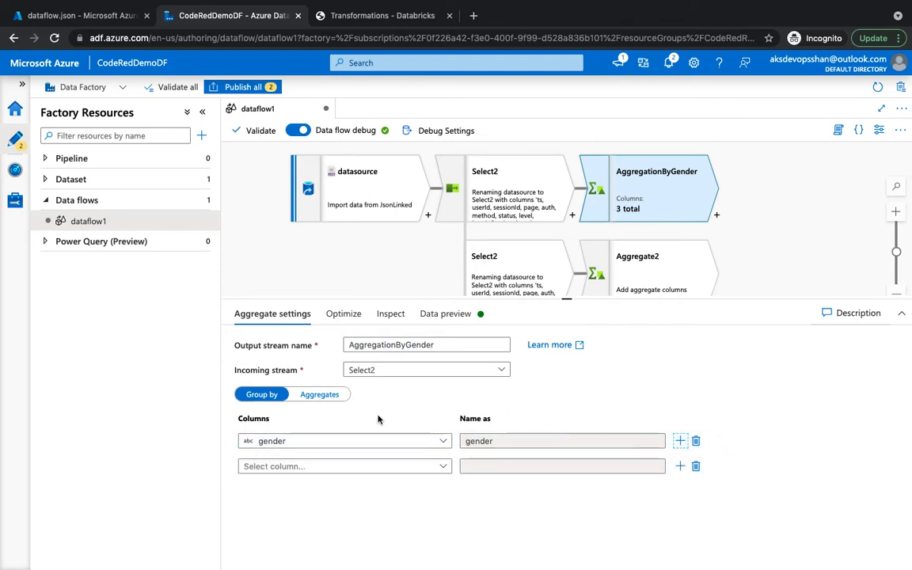
click(350, 468)
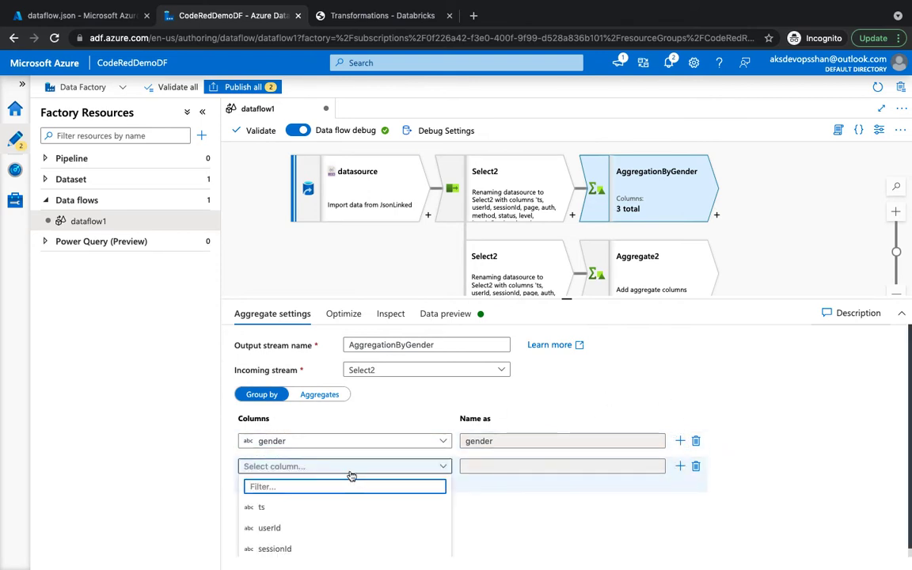
text(leve)
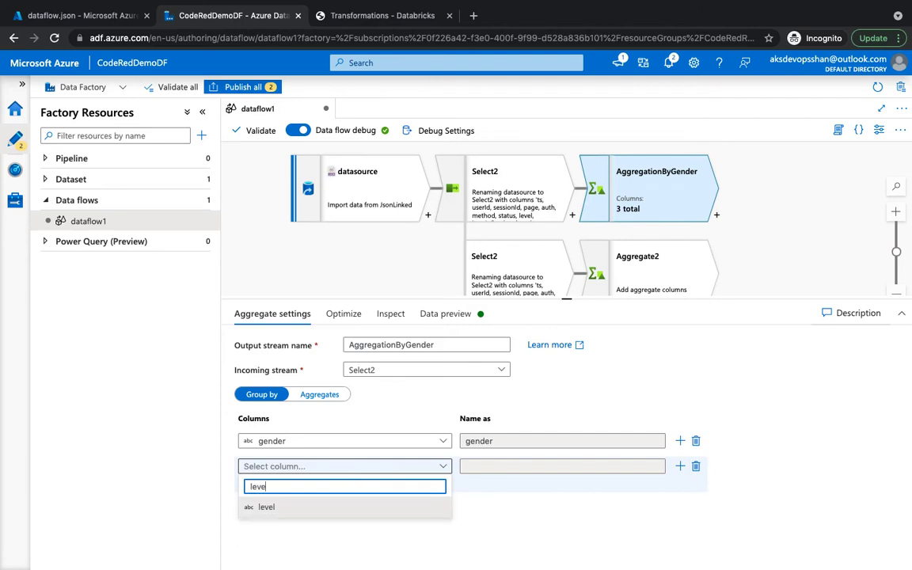
key(Return)
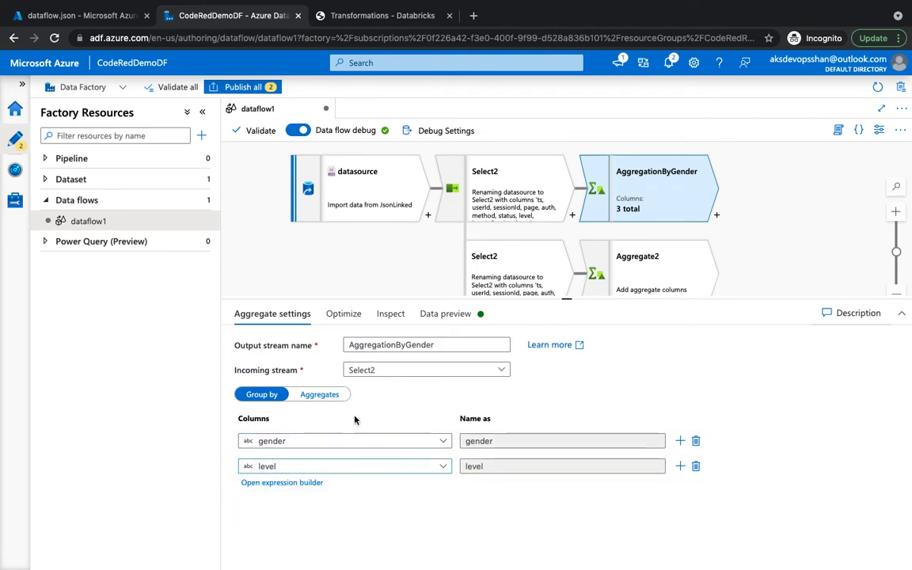
click(465, 316)
click(267, 364)
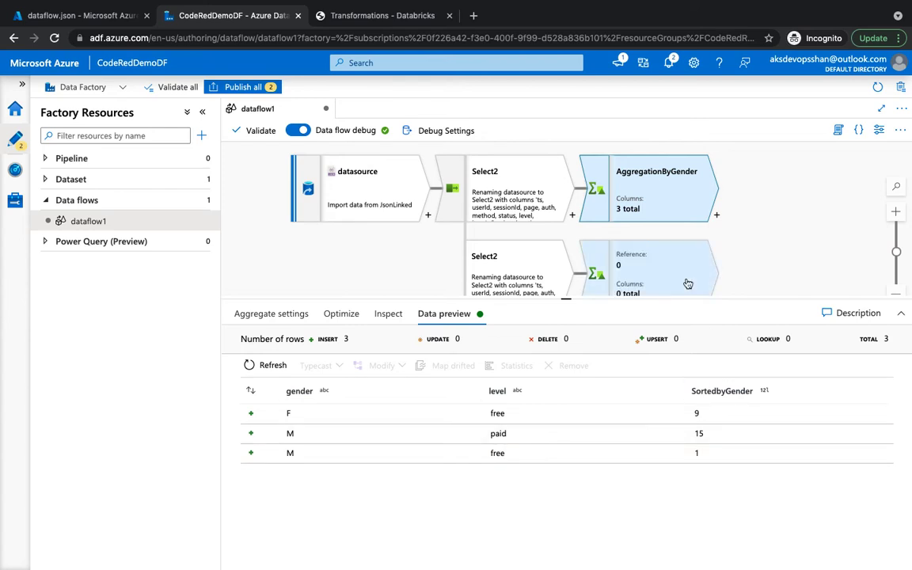
- Rename the Aggregate2 transformation's output stream as sortbylocation
drag(565, 298, 506, 393)
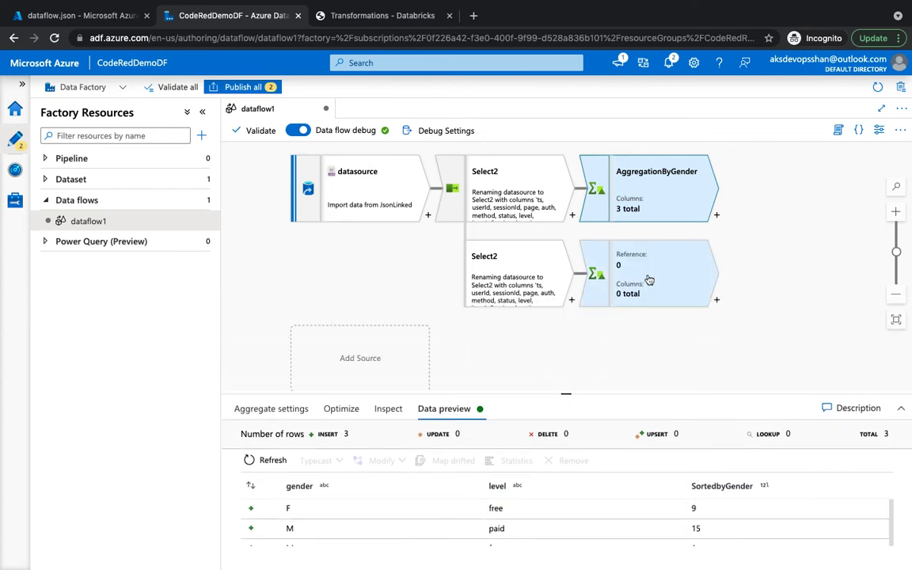
click(645, 282)
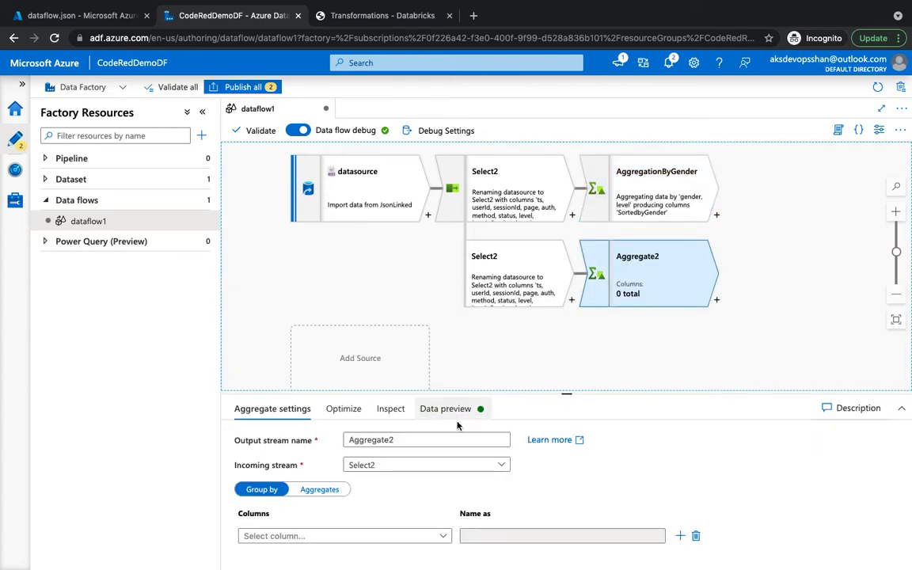
double_click(426, 437)
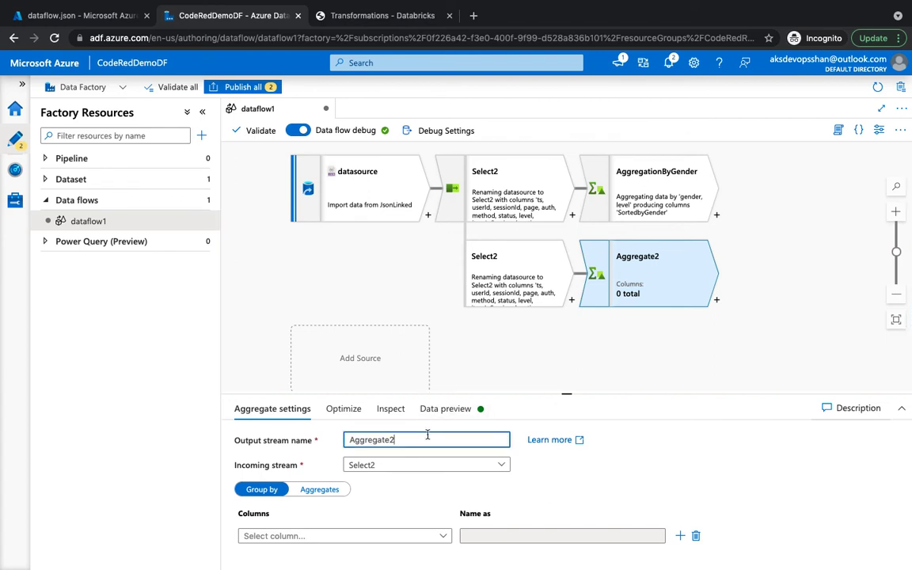
text(sortbylocation)
- Group the sortbylocation transformation by the location column
click(317, 535)
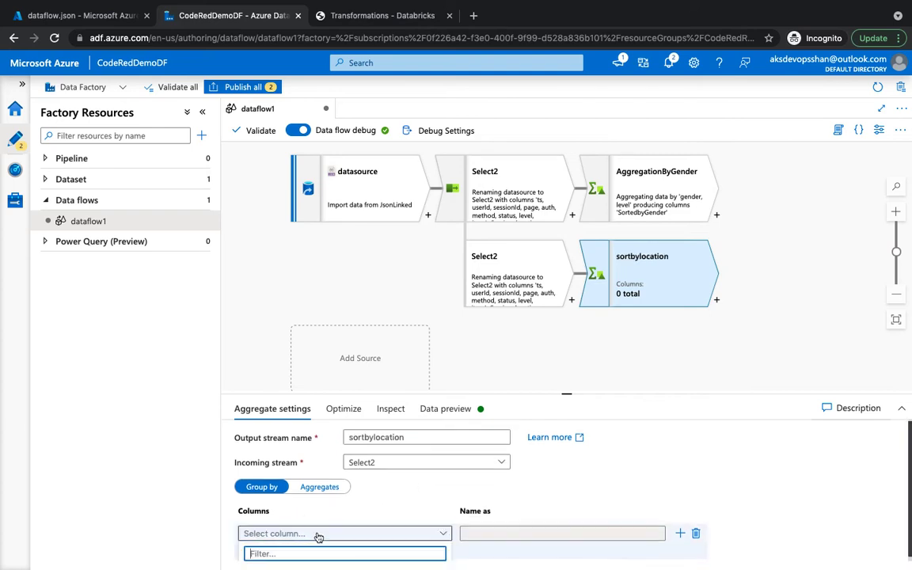
text(loca)
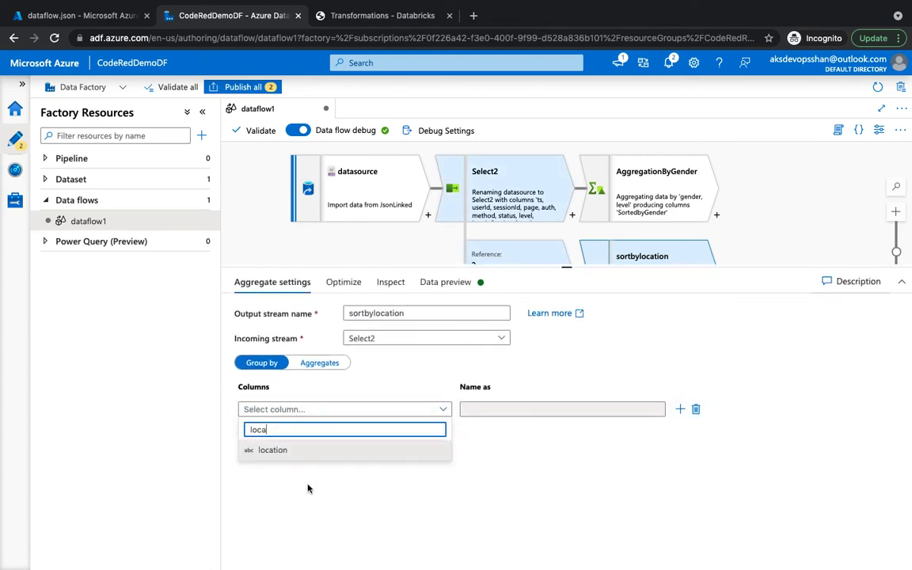
click(333, 451)
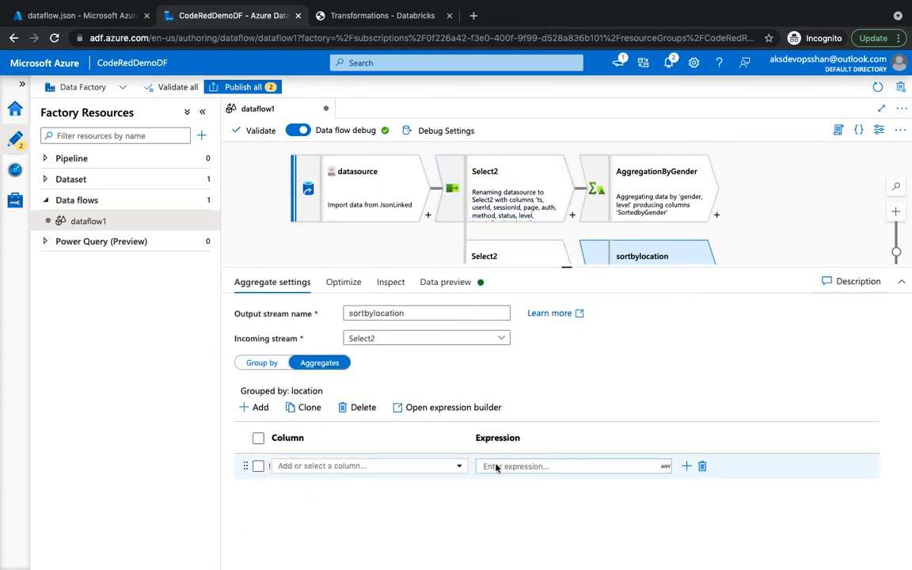
- Name the aggregate column of the sortbylocation transformation sortbyLocation
click(484, 465)
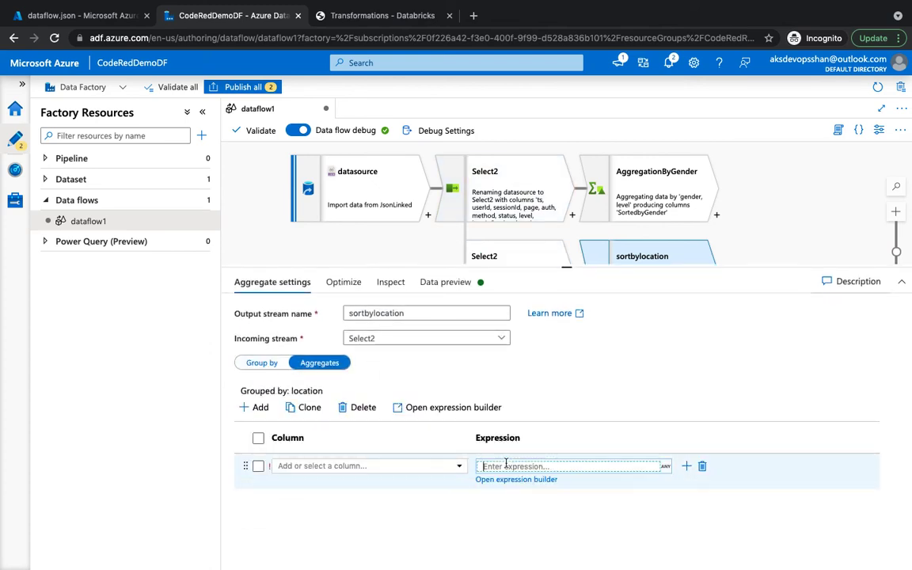
click(426, 465)
text(so)
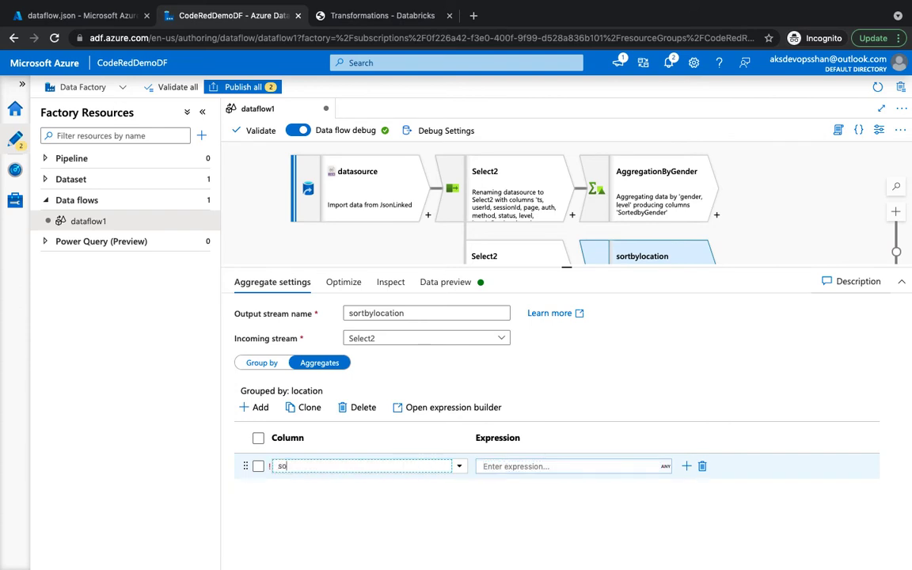
text(rtbyLocation)
- Build the expression count() for the sortbyLocation column in the expression builder and save it
click(535, 468)
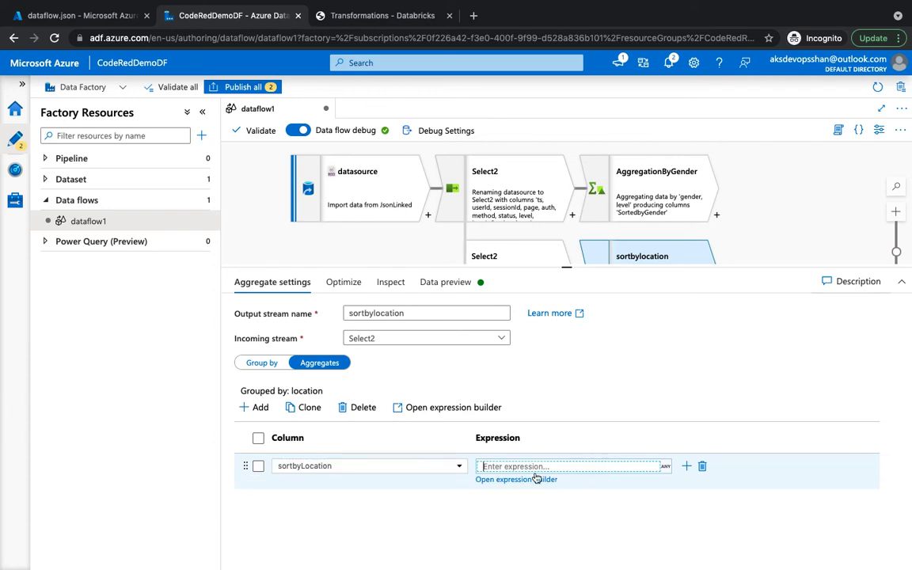
click(516, 479)
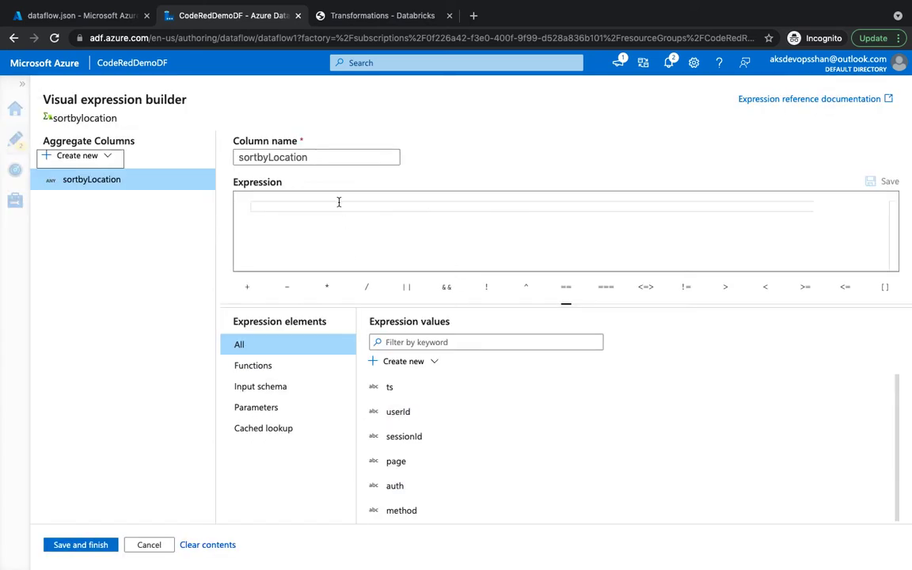
click(402, 218)
text(coun)
key(Return)
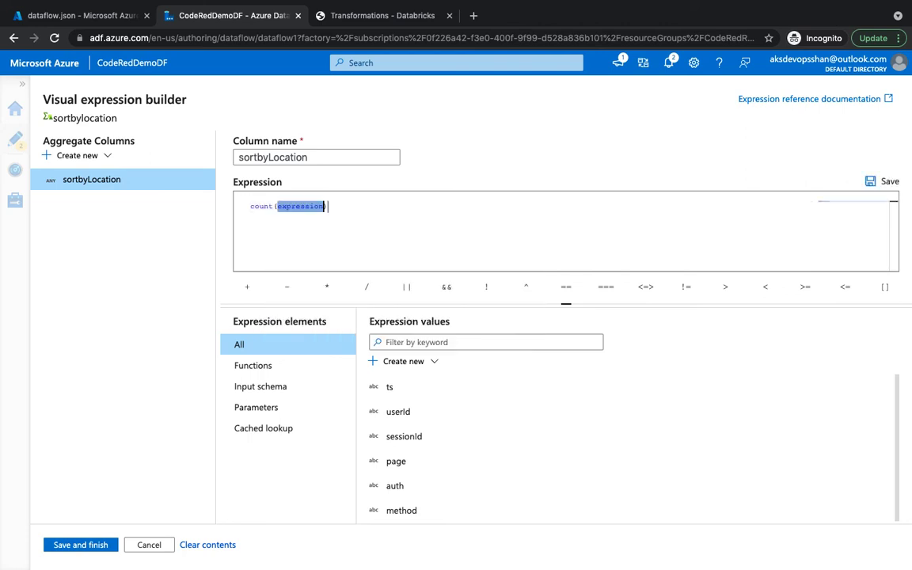
key(BackSpace)
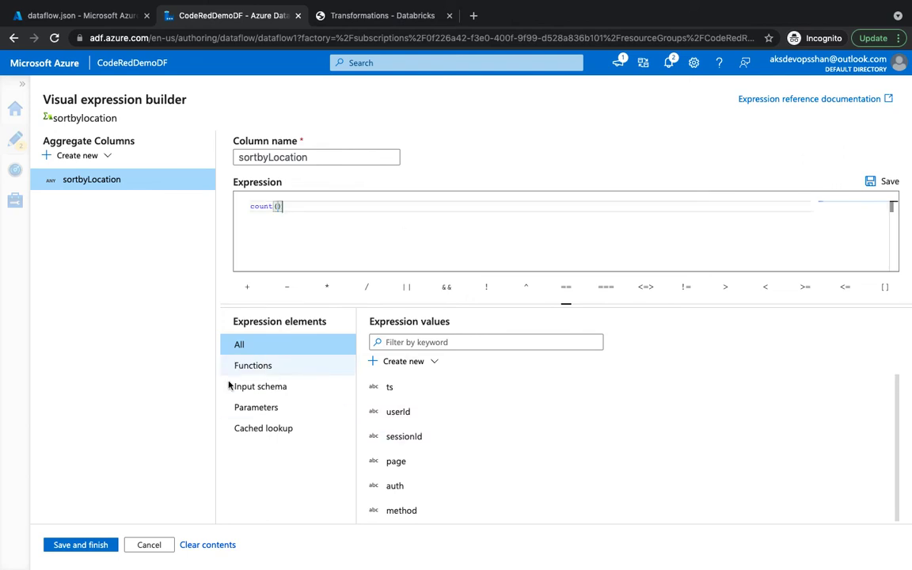
click(75, 544)
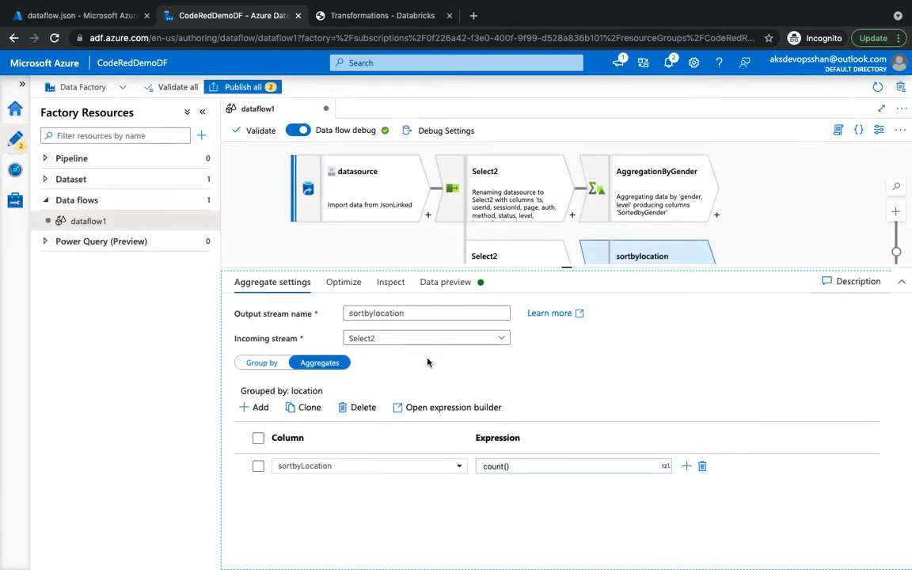
- Refresh the data preview of the sortbylocation transformation and examine the row count for each location in the sortbyLocation column
click(448, 286)
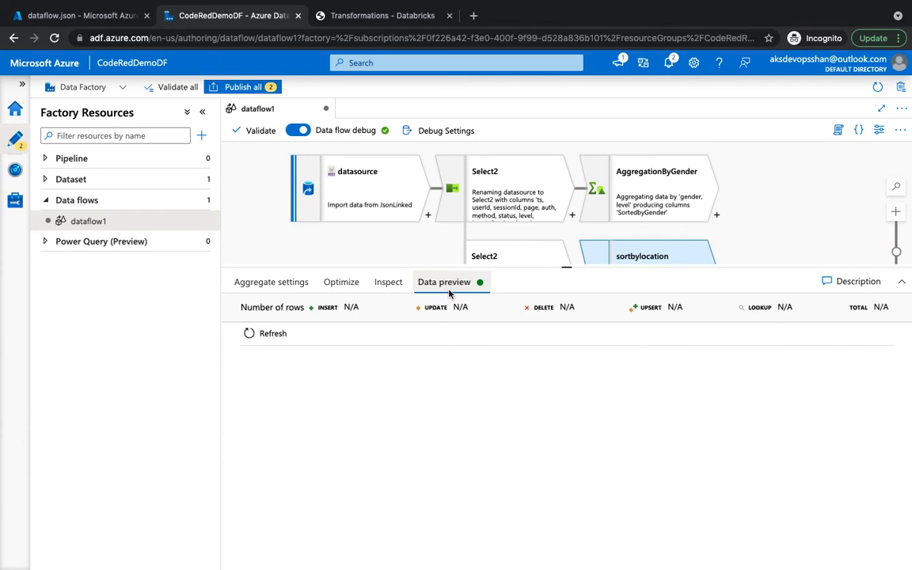
click(273, 334)
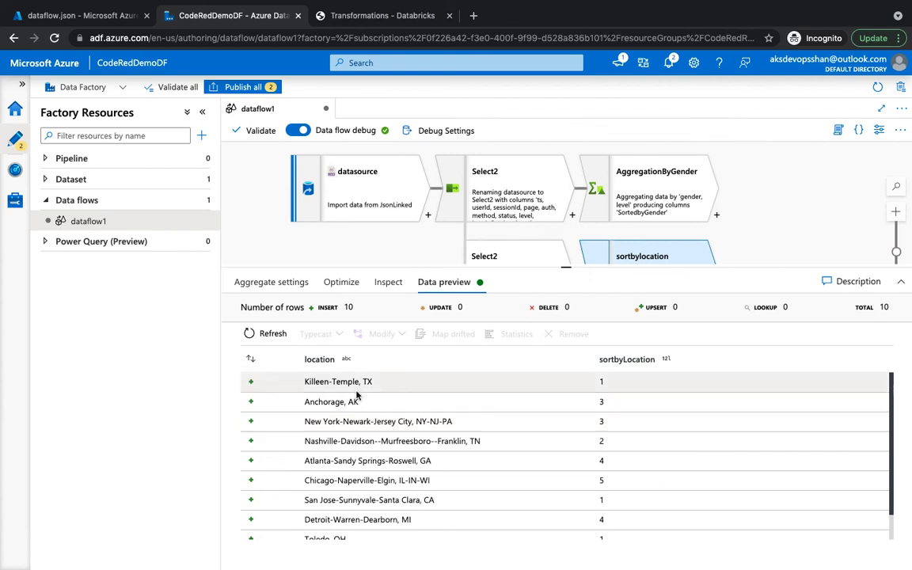
scroll(356, 451, down, 1)
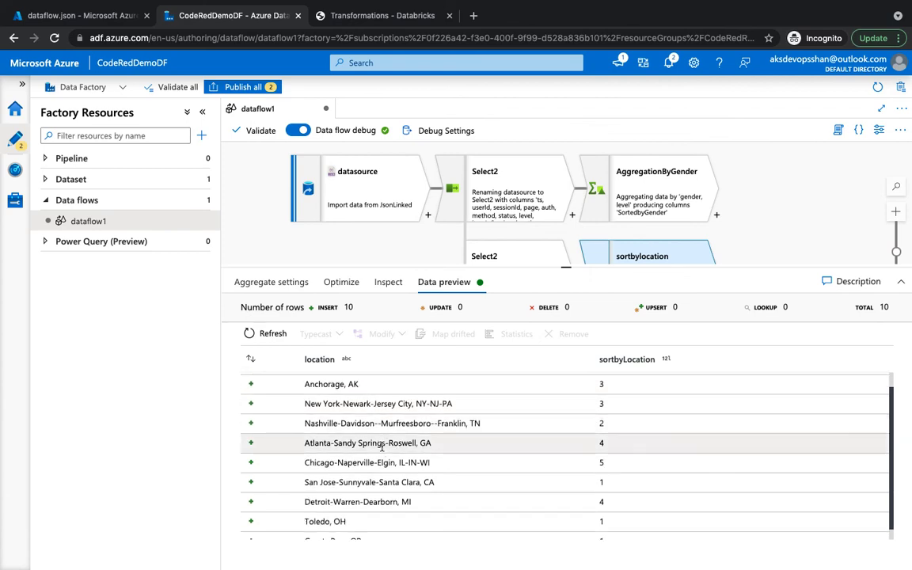
scroll(382, 447, up, 1)
scroll(618, 451, down, 2)
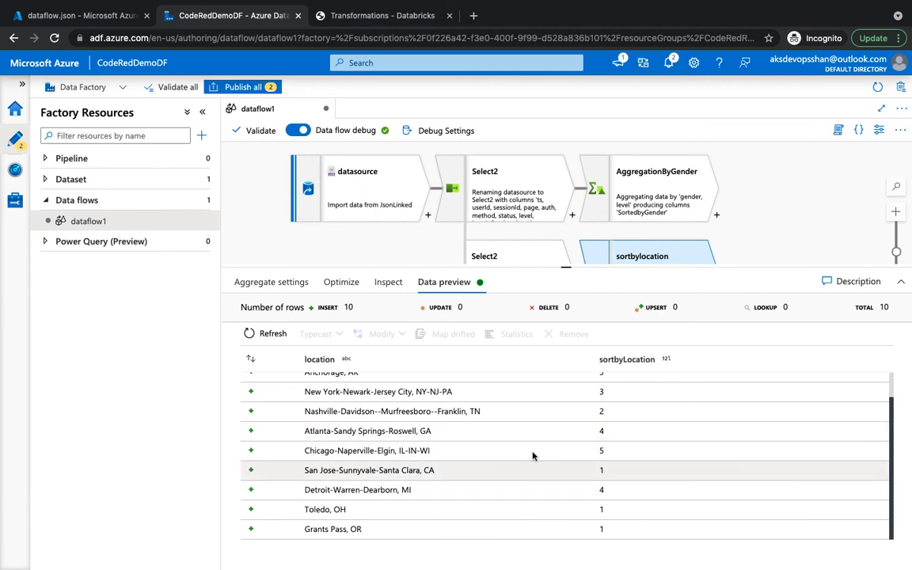
scroll(637, 406, up, 2)
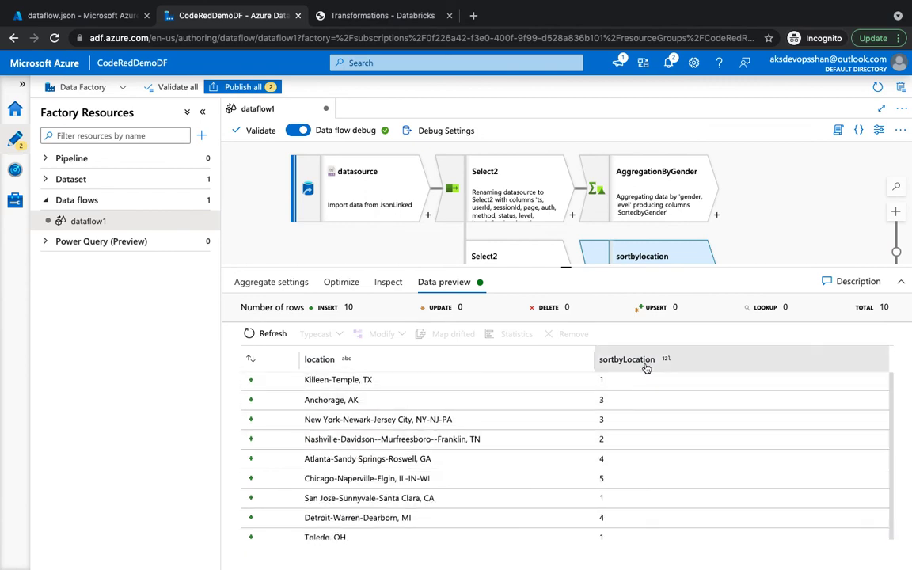
click(646, 365)
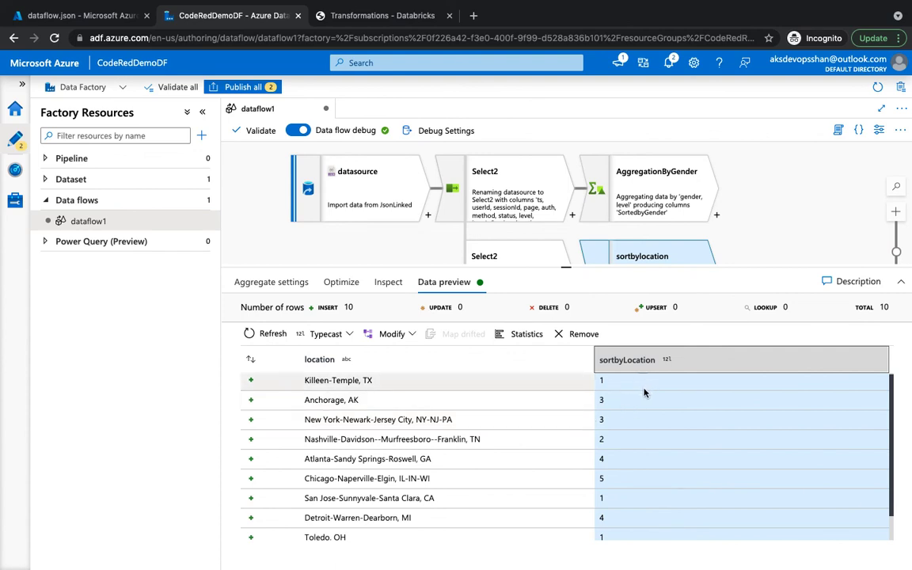
click(601, 255)
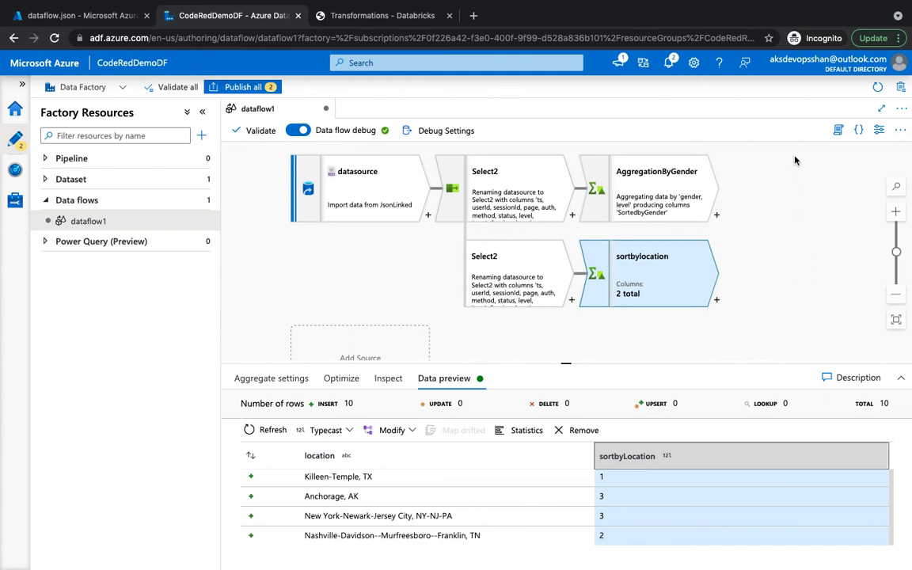
click(681, 8)
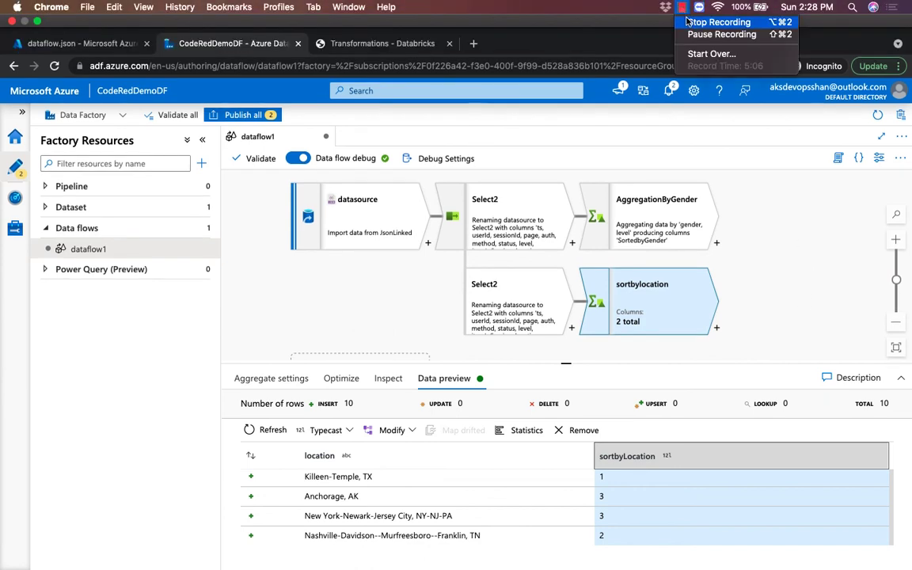